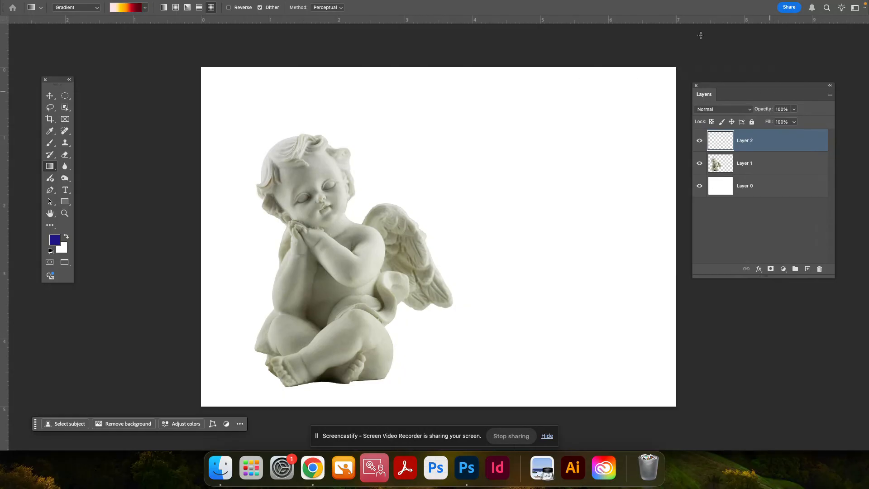
Switch to the Paint Bucket tool and return to the Gradient tool
click(50, 167)
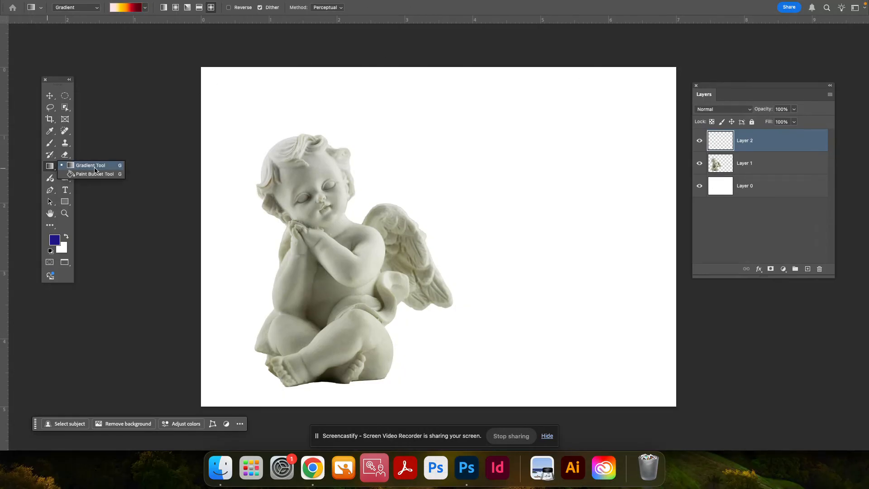
click(104, 175)
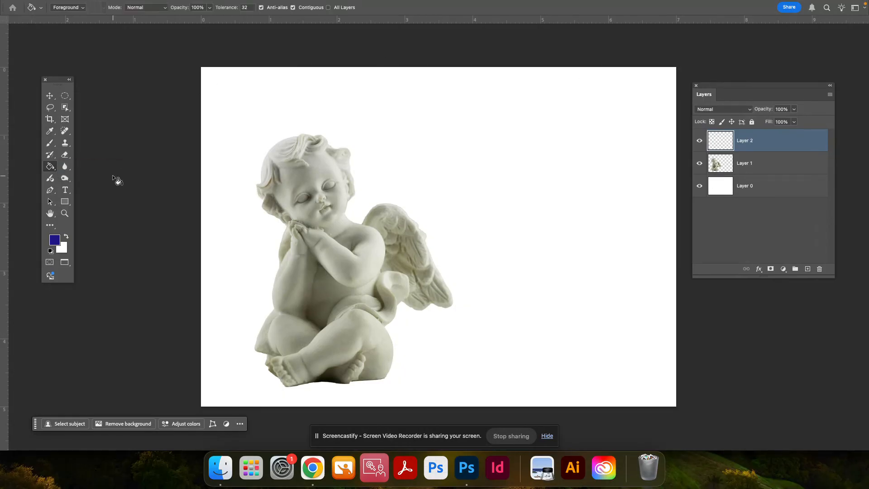
click(52, 168)
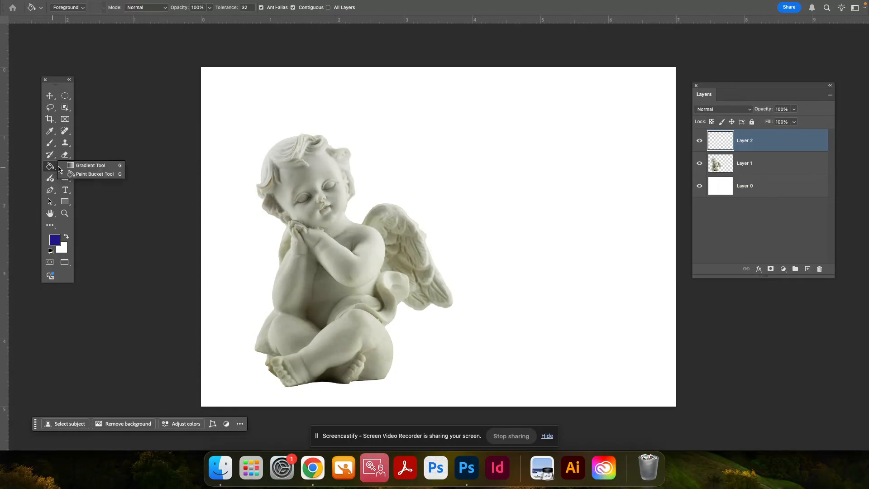
click(93, 168)
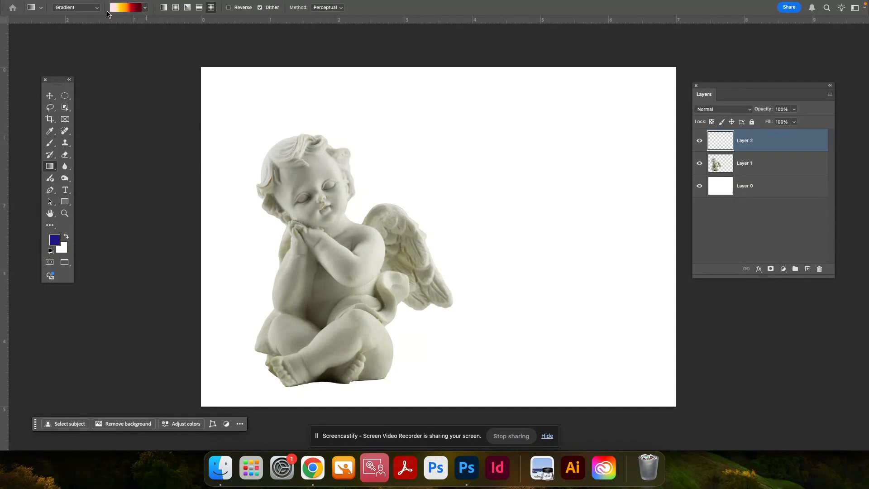
Browse the Oranges, Pinks, Blues and Pastels folders of the gradient presets
click(145, 8)
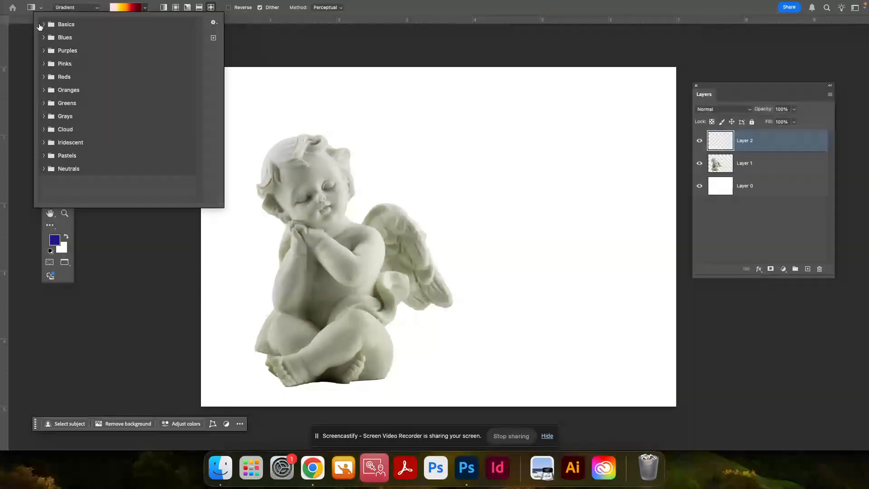
click(43, 91)
click(43, 91)
click(43, 64)
click(43, 64)
click(43, 37)
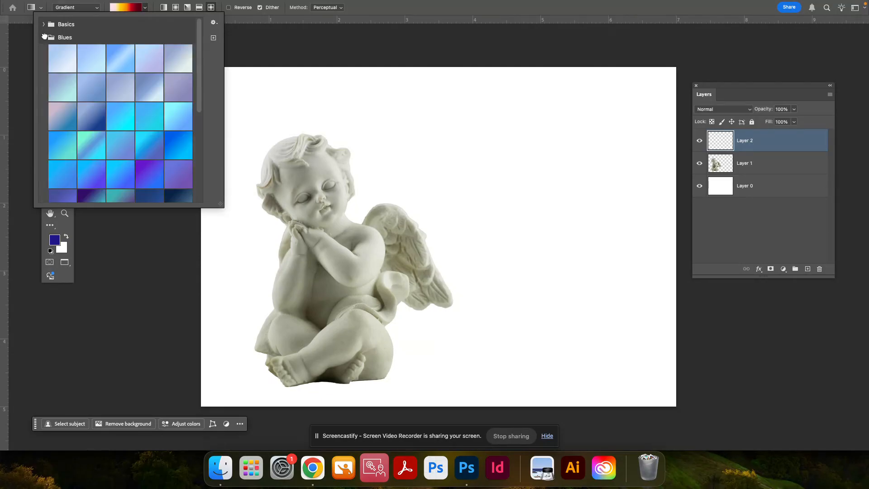
click(44, 37)
click(43, 156)
click(44, 156)
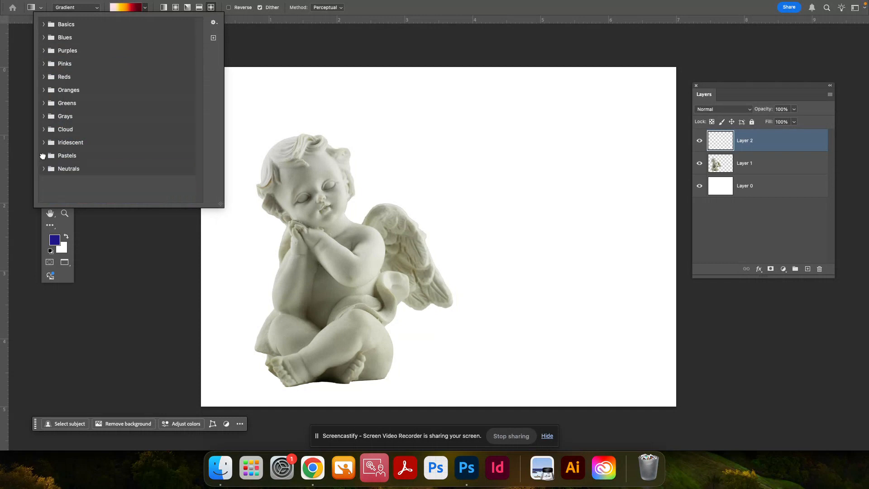
Choose the bright blue-to-cyan gradient preset from the Blues folder
click(44, 37)
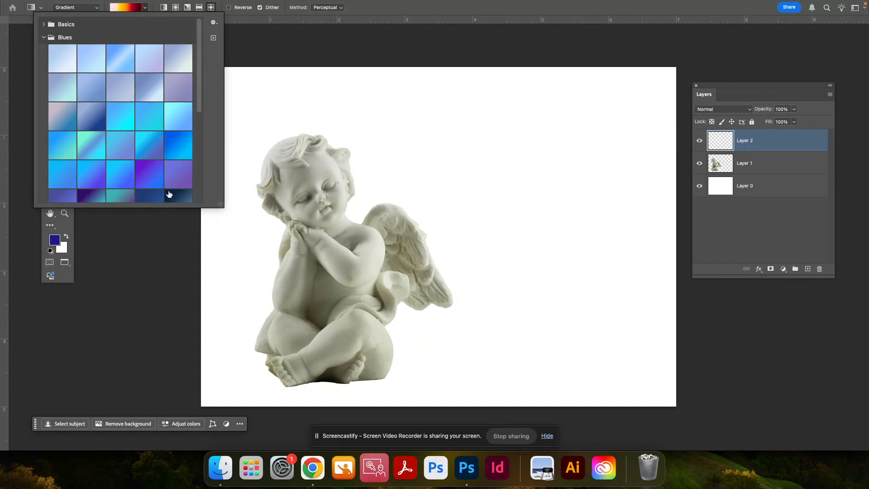
click(190, 150)
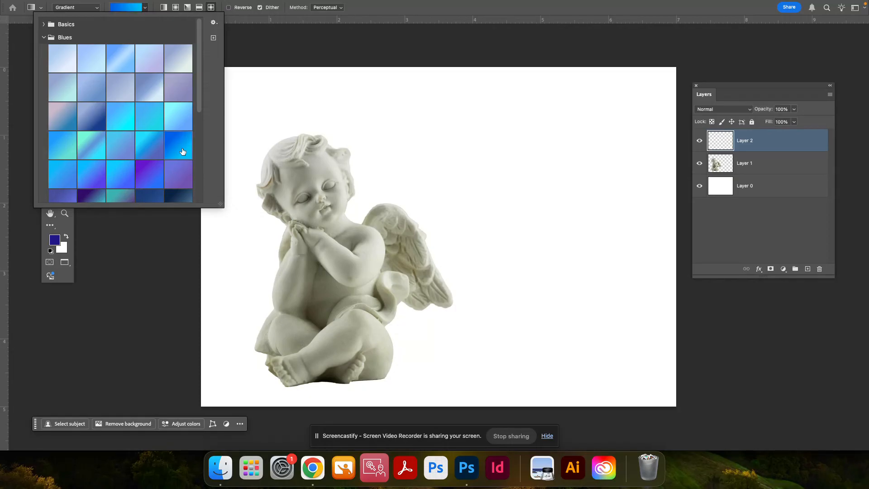
click(256, 18)
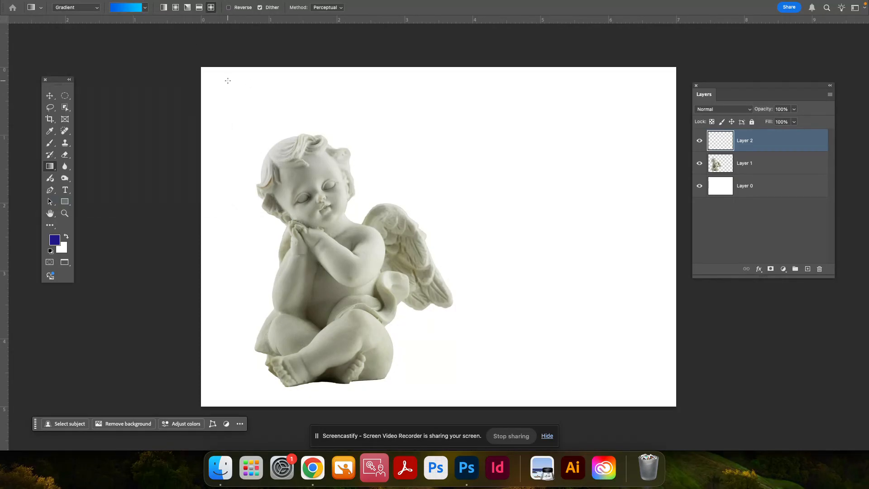
Draw a diamond gradient from the canvas's upper-left corner, shrink it and move its centre to the middle of the canvas's upper-left area
drag(228, 80, 429, 255)
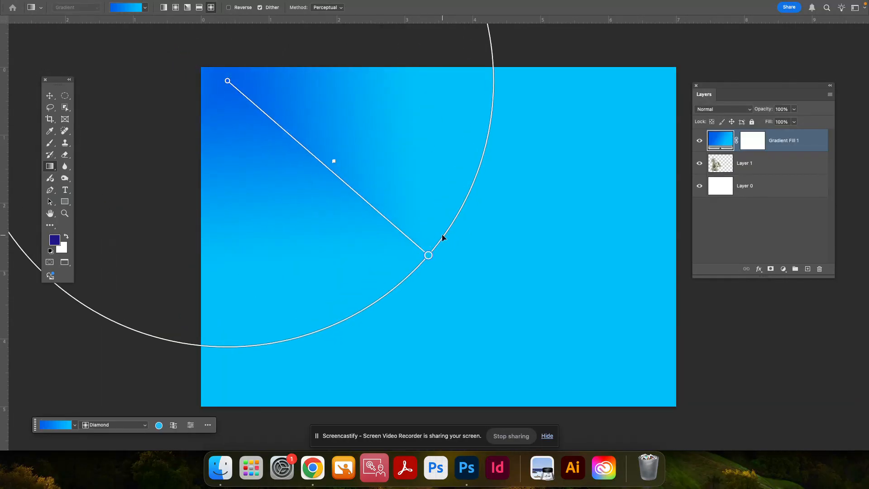
drag(443, 240, 401, 214)
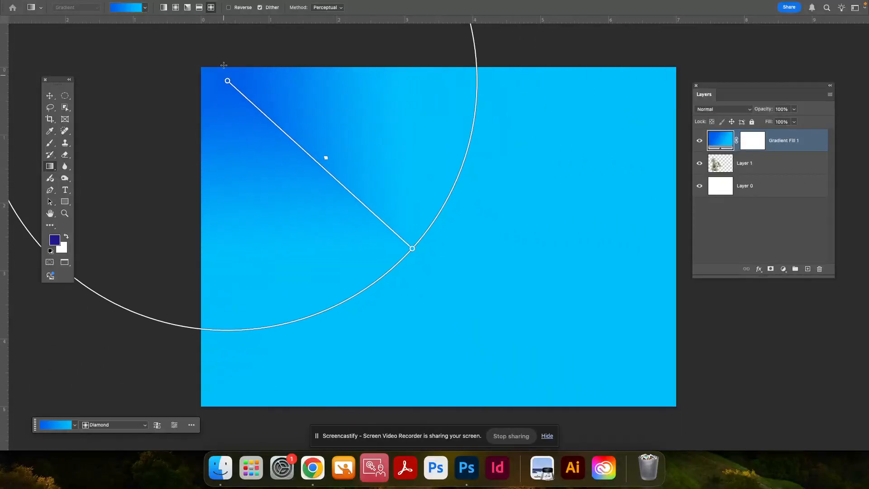
drag(225, 93, 395, 209)
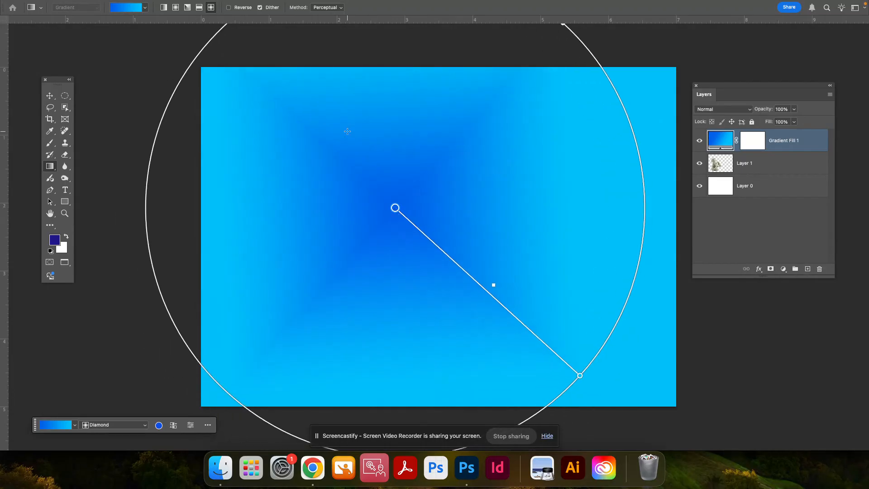
drag(580, 377, 520, 291)
drag(396, 208, 318, 172)
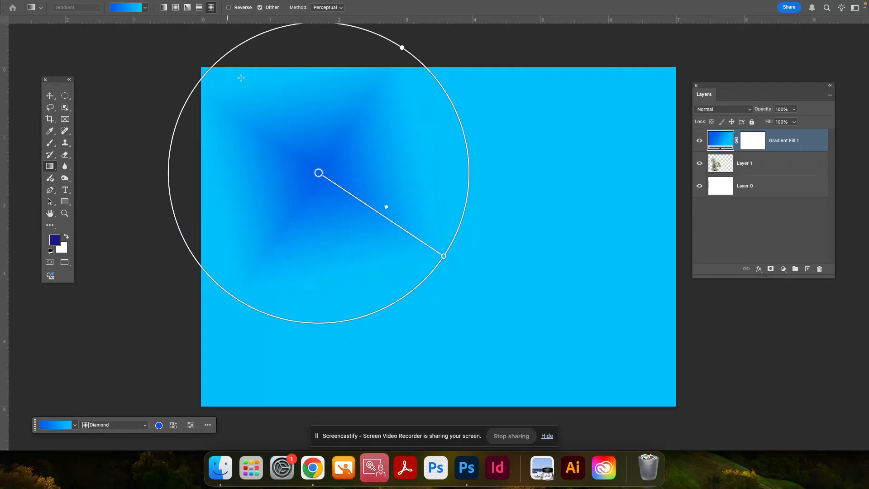
Change the gradient to Linear and move its start point so the blend runs horizontally across the left half of the canvas
click(163, 10)
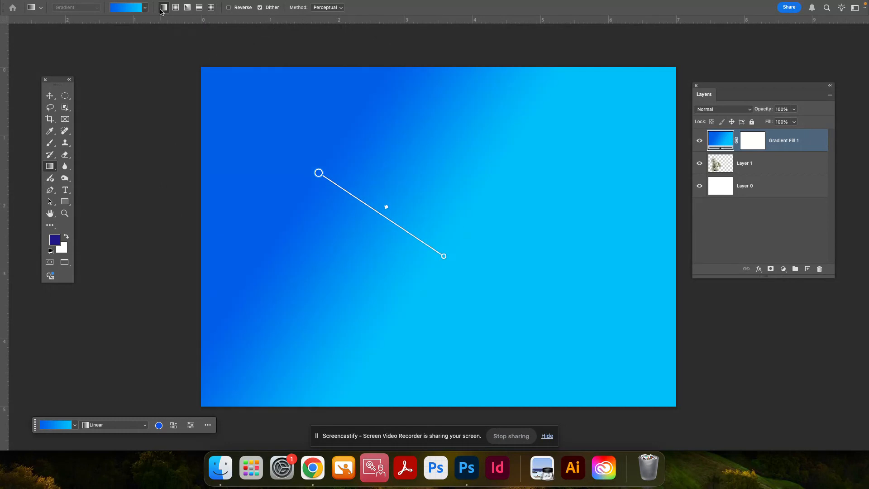
drag(318, 173, 255, 258)
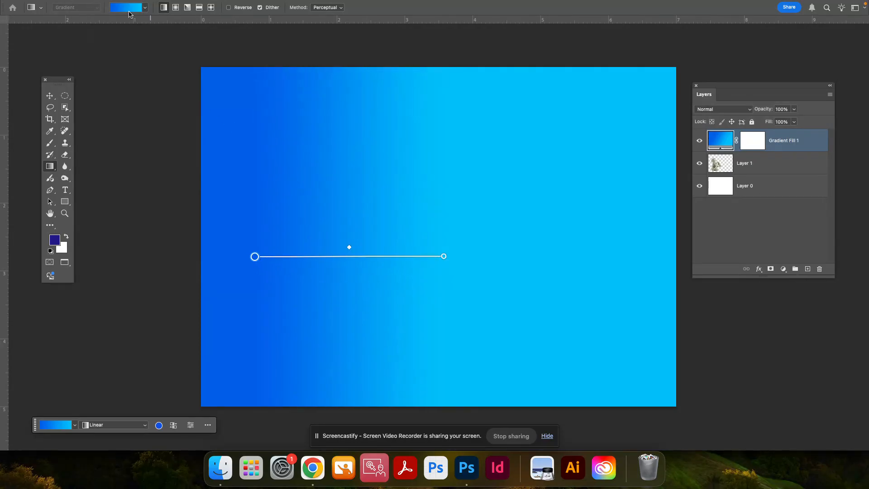
Change the gradient to Radial, move its centre toward the canvas's middle and squash it into a small tilted ellipse
click(176, 8)
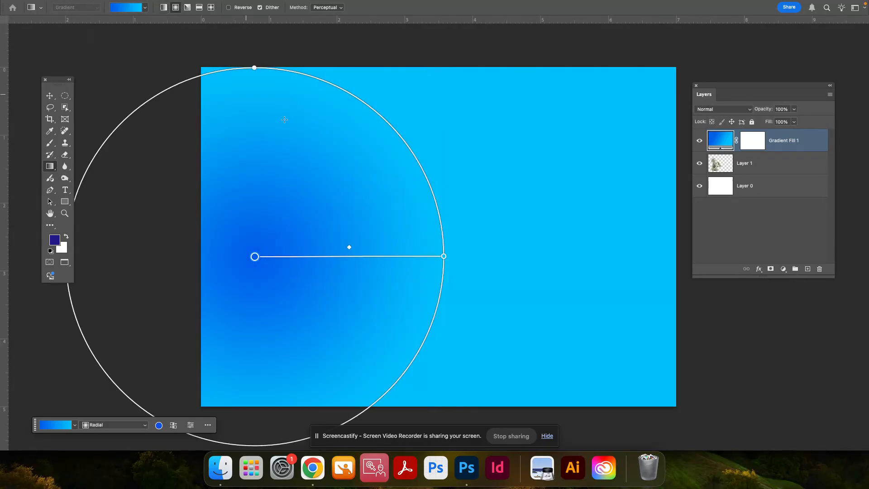
drag(255, 257, 344, 218)
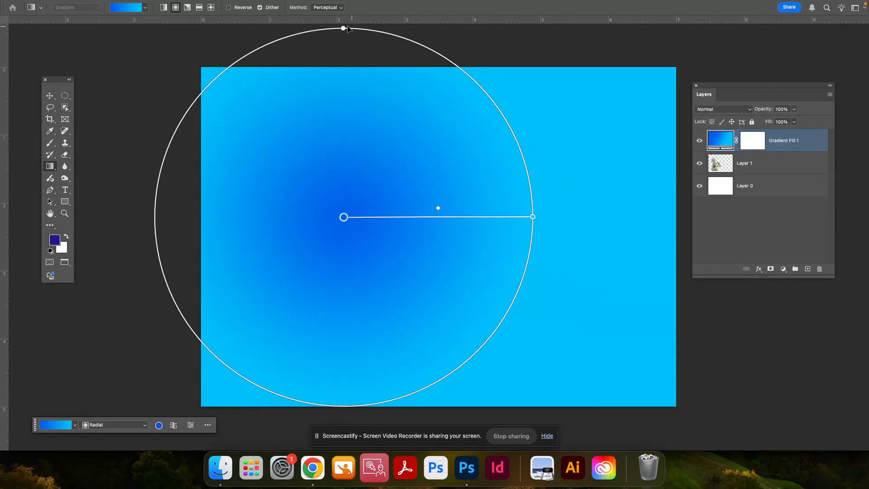
drag(343, 28, 359, 119)
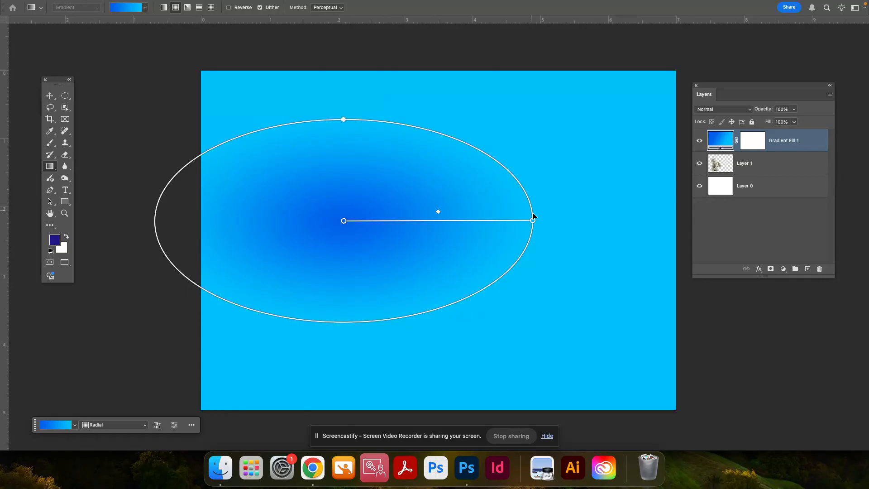
drag(535, 222, 422, 210)
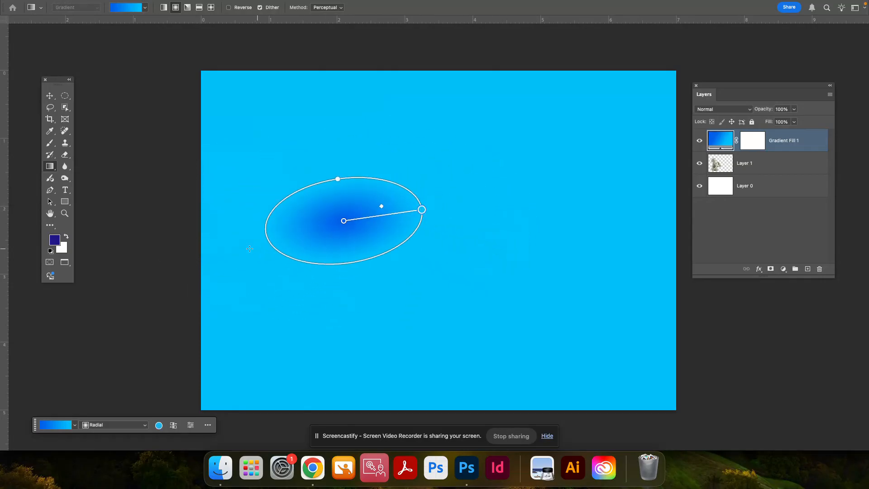
Make the radial gradient circular again, enlarge it and place its centre slightly left of the canvas's middle
drag(341, 178, 333, 144)
drag(344, 221, 275, 145)
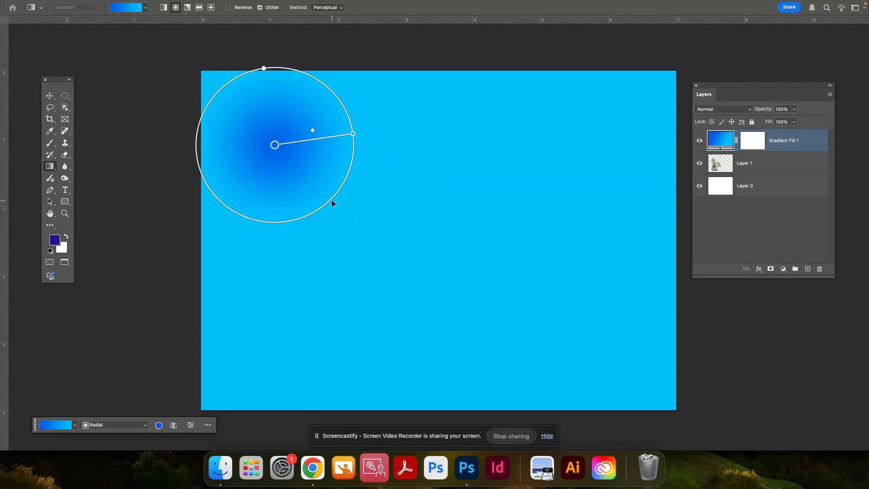
drag(331, 199, 431, 305)
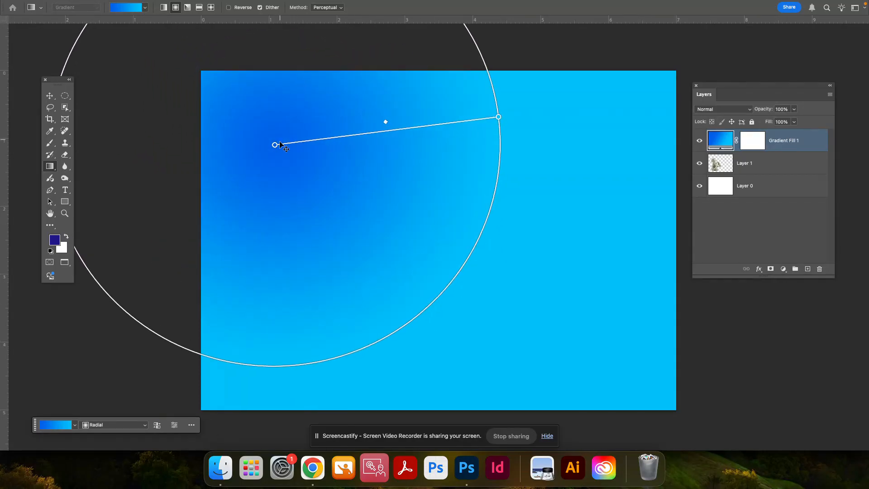
drag(274, 145, 350, 209)
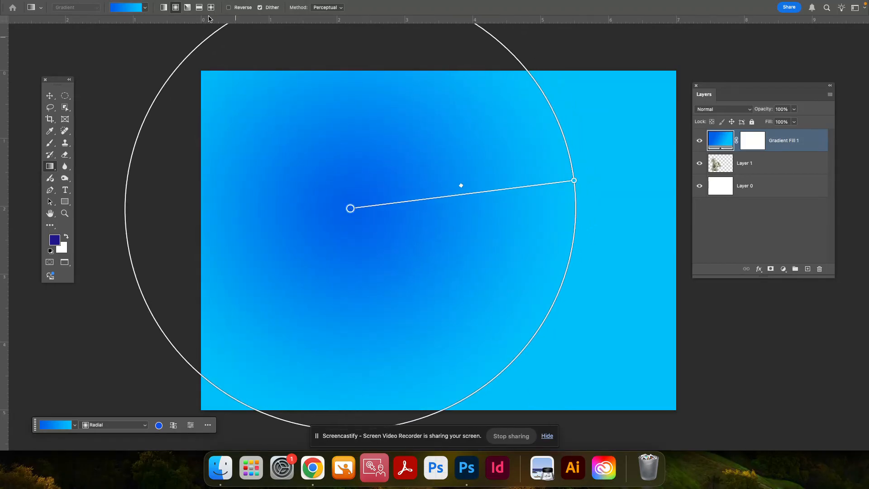
Try the Angle and Reflected gradient types on the fill
click(187, 8)
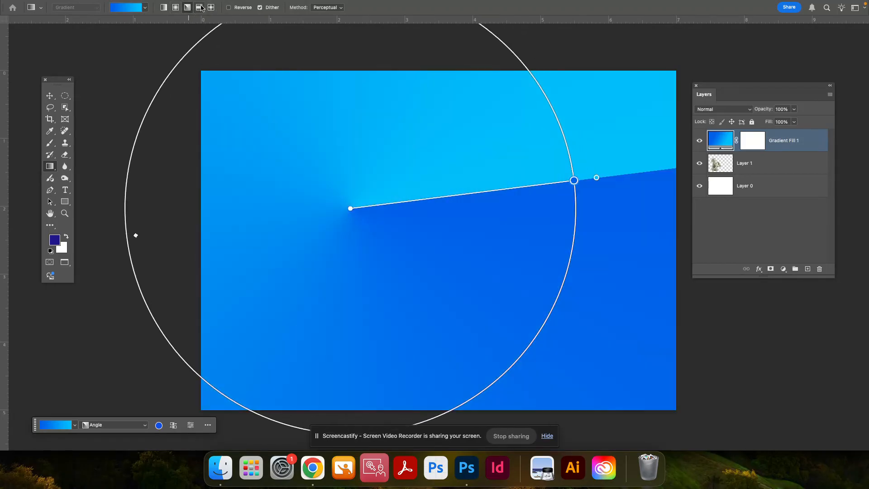
click(200, 8)
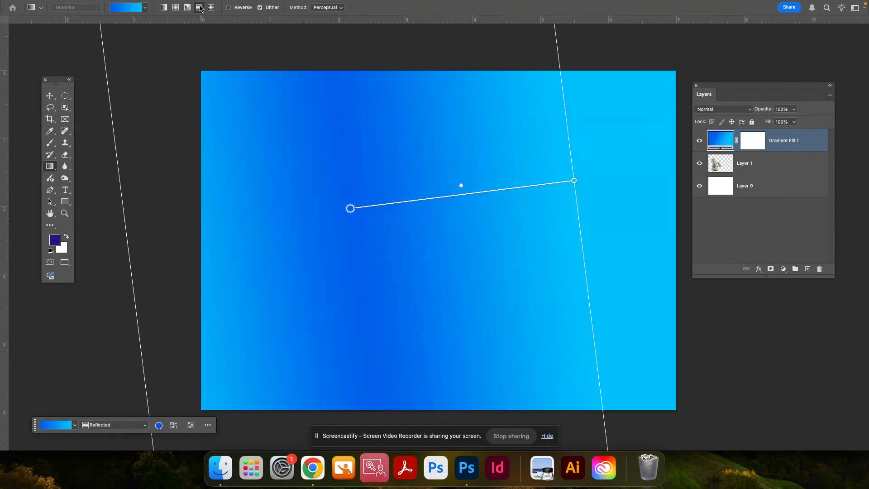
Change the gradient to Diamond, level its axis, and adjust its size and centre over the left half of the canvas
click(211, 8)
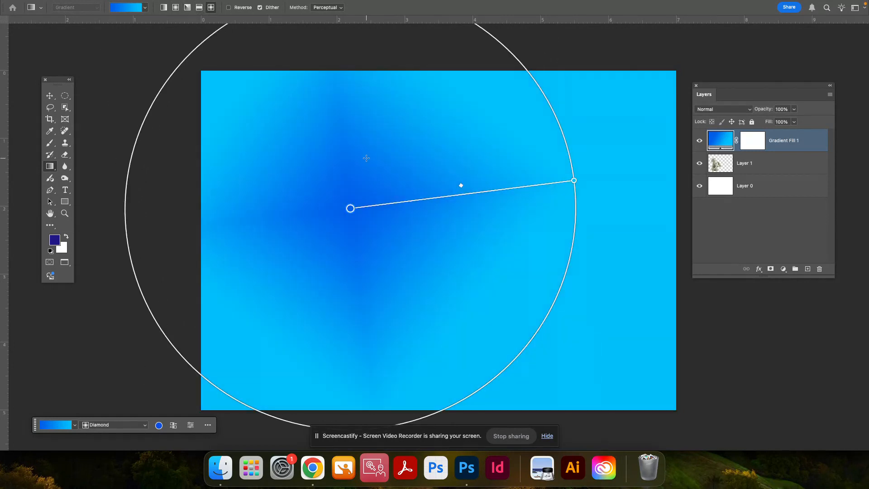
drag(350, 208, 328, 192)
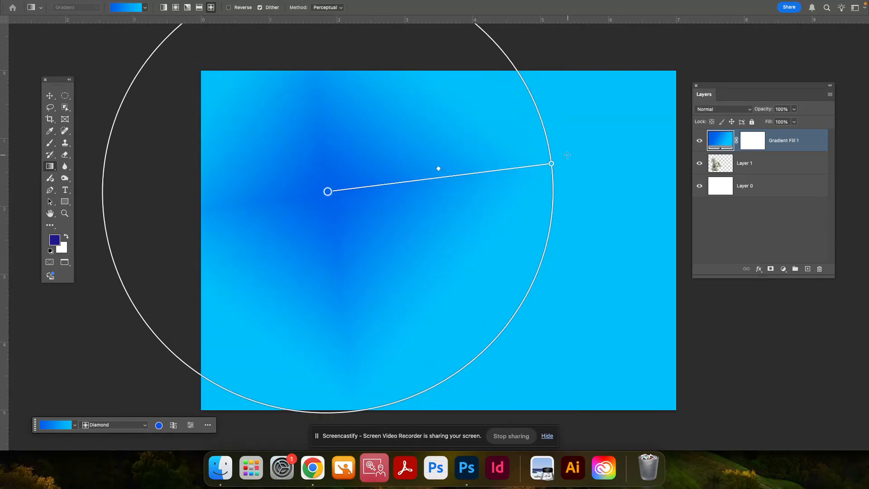
drag(551, 165, 471, 191)
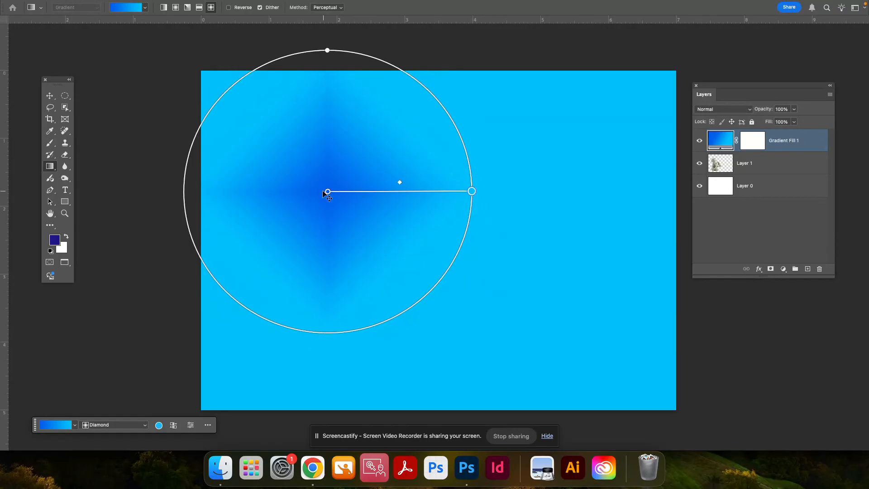
mouse_move(327, 194)
mouse_down()
mouse_move(450, 238)
mouse_move(330, 200)
mouse_move(319, 205)
mouse_up()
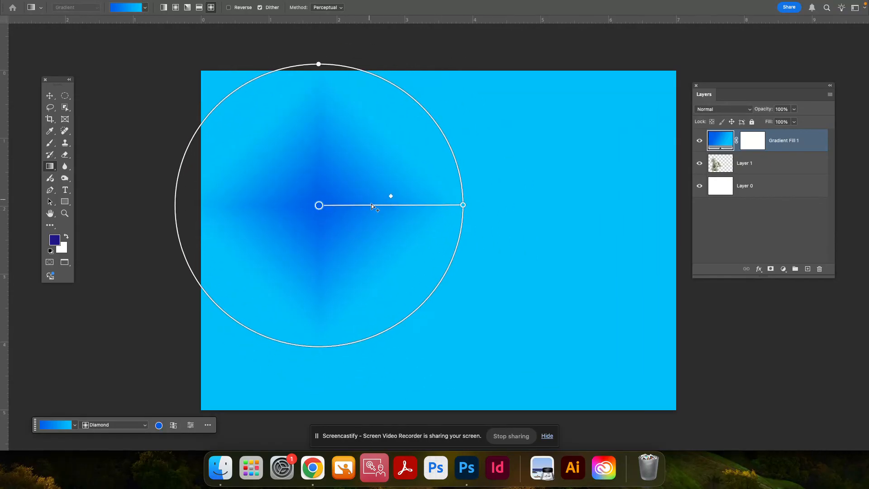
drag(443, 280, 470, 298)
drag(319, 205, 324, 199)
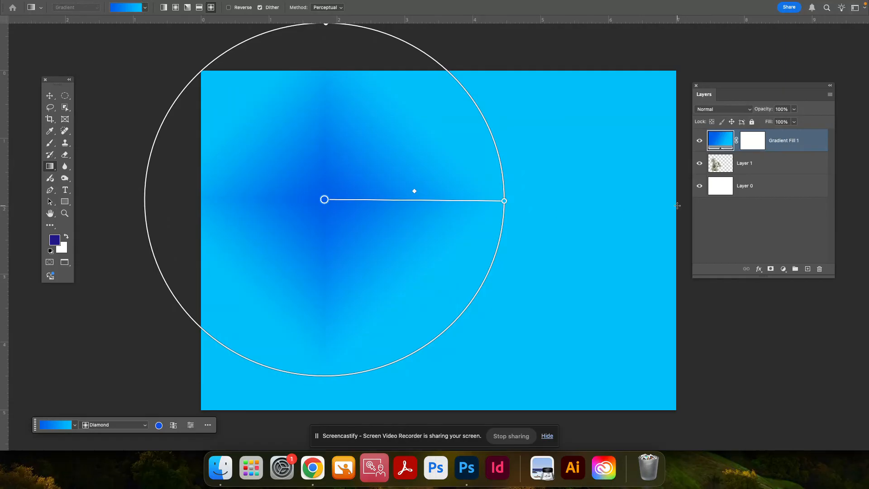
Change the colour stop at the centre of the diamond gradient to bright green
double_click(325, 200)
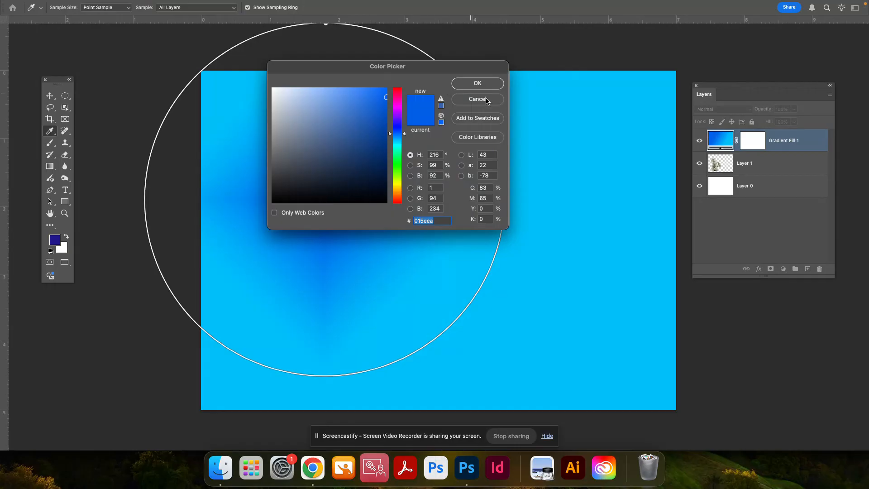
click(493, 100)
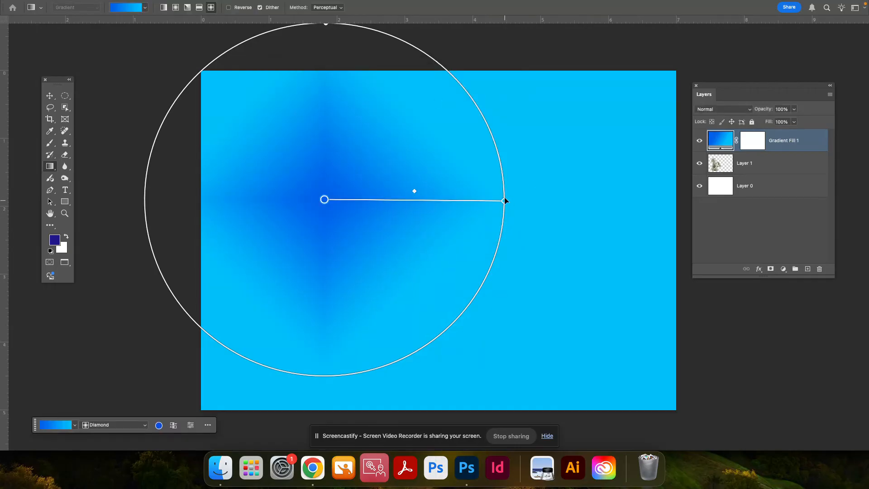
double_click(324, 200)
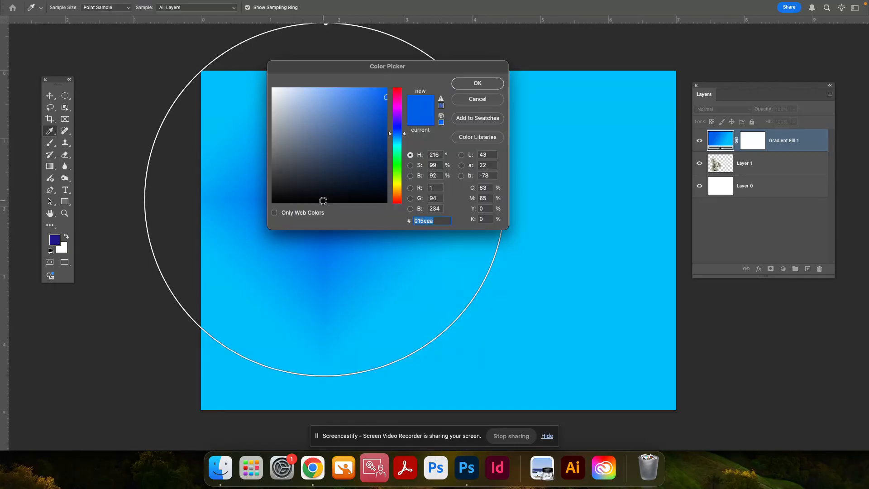
click(396, 161)
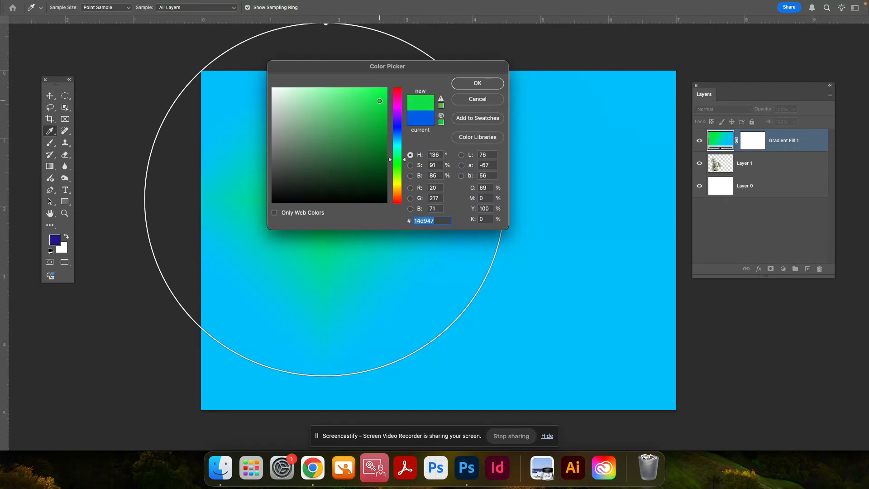
click(478, 83)
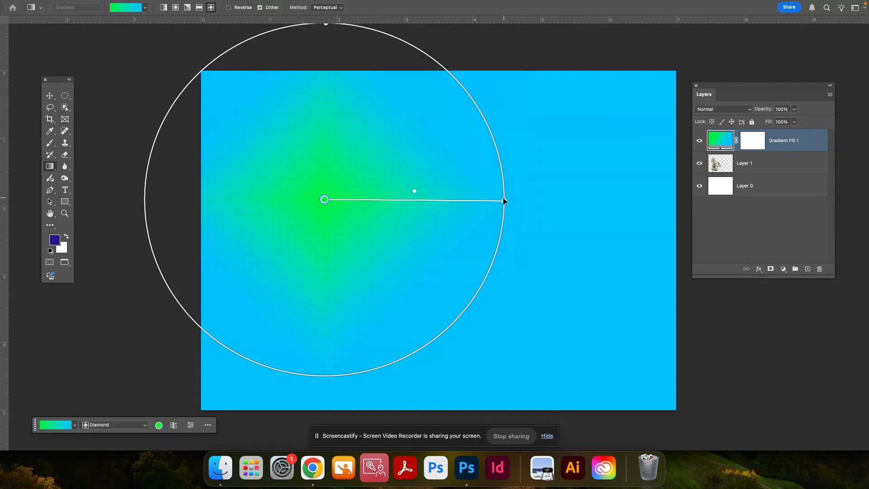
Change the diamond gradient's outer colour stop to a darker, muted blue and shift the colour midpoint slightly toward the centre
double_click(504, 200)
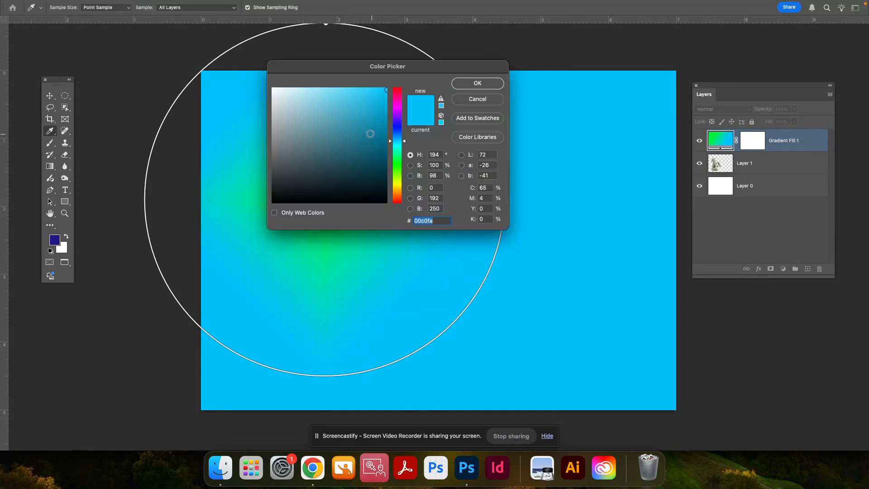
click(368, 119)
click(493, 84)
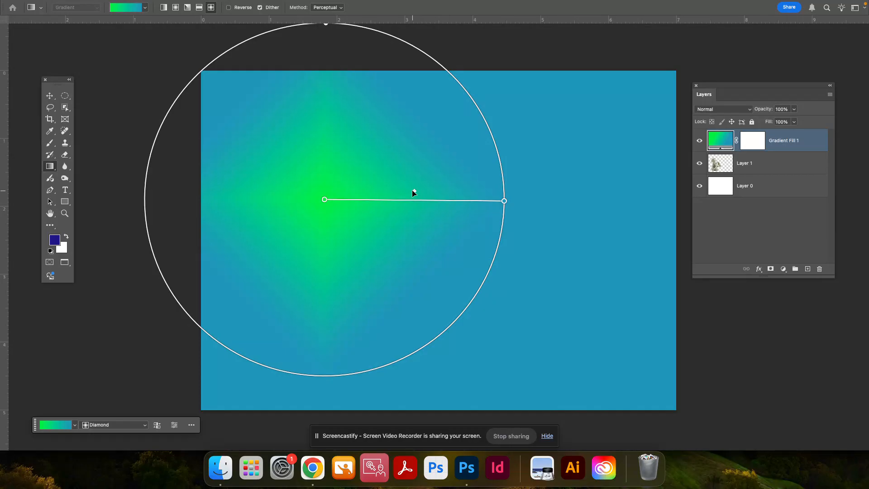
mouse_move(413, 192)
mouse_down()
mouse_move(341, 192)
mouse_move(444, 192)
mouse_move(408, 194)
mouse_up()
double_click(325, 201)
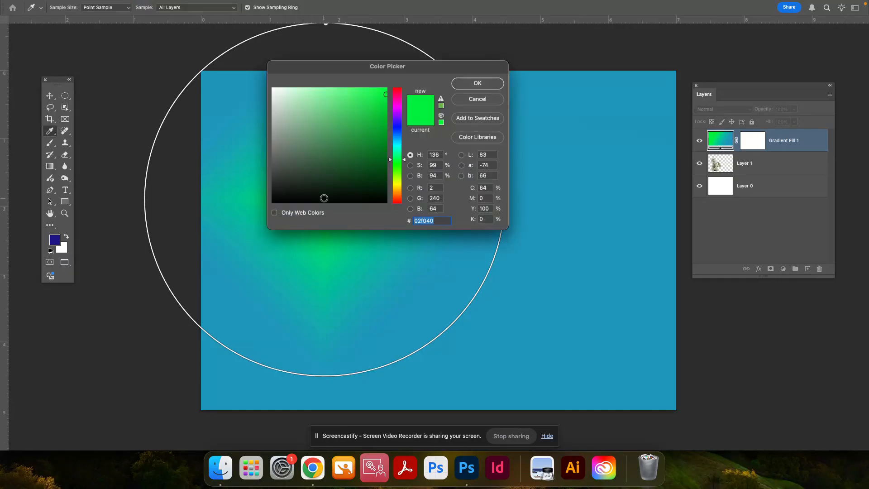
click(473, 99)
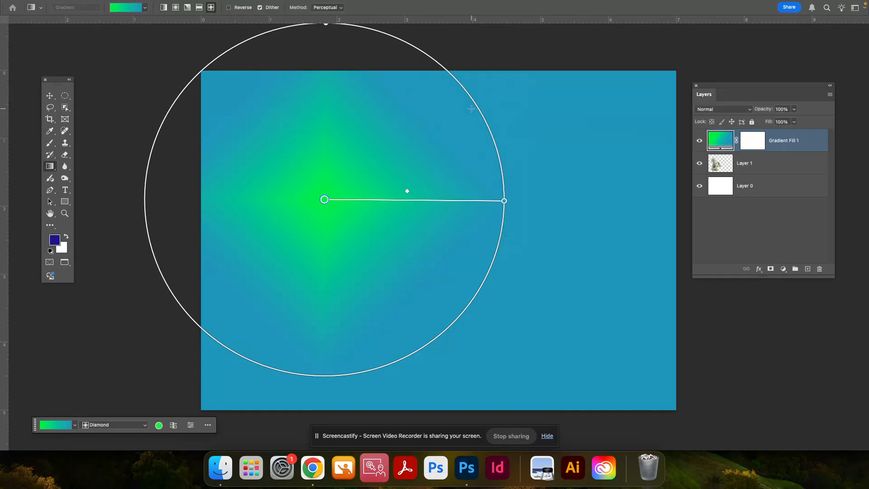
Open the gradient fill layer's gradient for editing and move its blue colour stop to location 52%
double_click(724, 144)
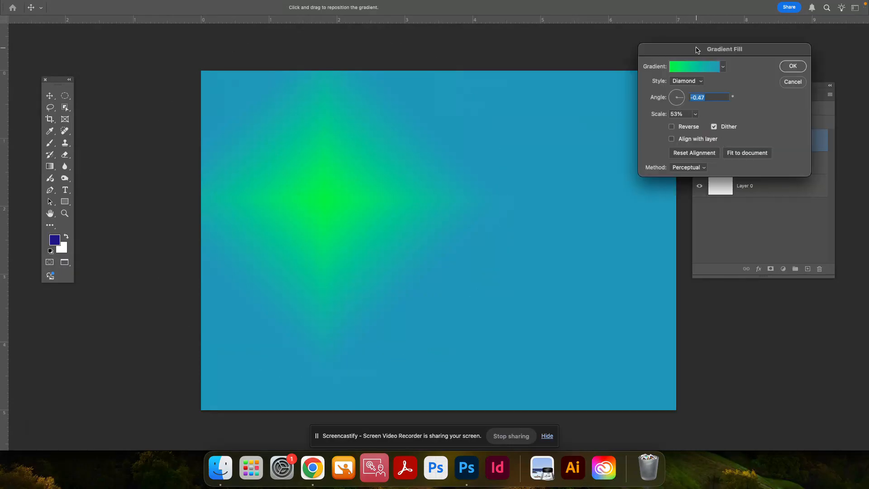
drag(696, 48, 563, 82)
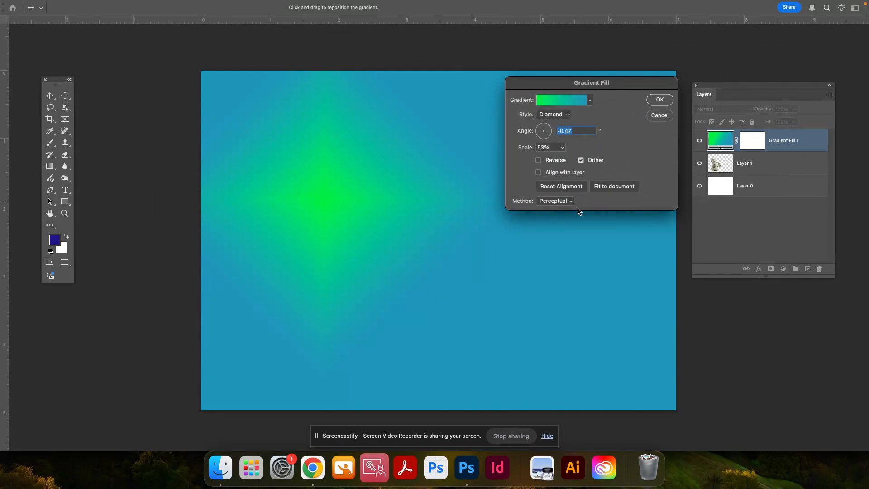
click(542, 102)
drag(651, 45, 541, 51)
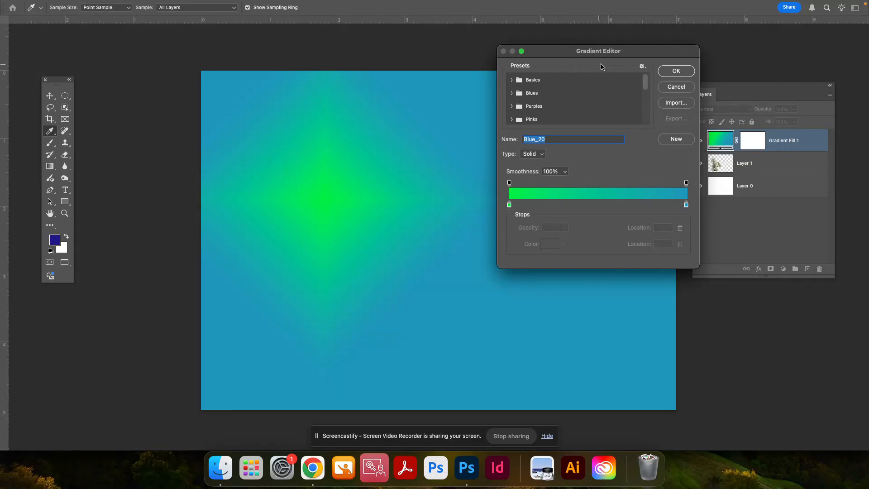
mouse_move(511, 208)
mouse_down()
mouse_move(553, 204)
mouse_move(499, 206)
mouse_up()
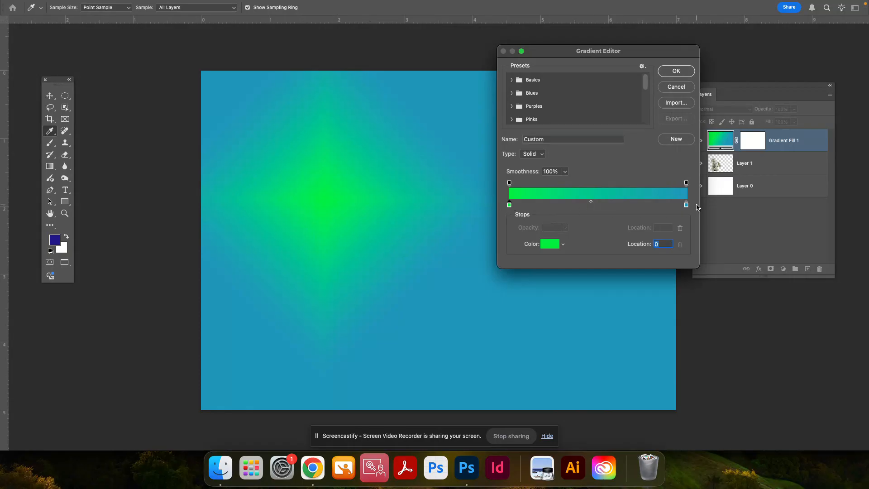
drag(687, 205, 602, 208)
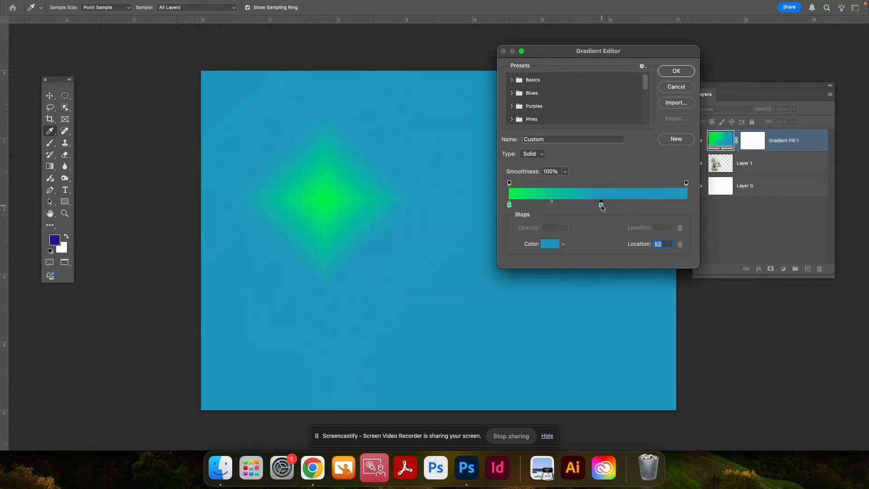
mouse_move(510, 207)
mouse_down()
mouse_move(586, 202)
mouse_move(509, 208)
mouse_up()
Add a colour stop between green and blue, place it at location 27% and make it bright yellow
click(574, 202)
mouse_move(577, 209)
mouse_down()
mouse_move(532, 208)
mouse_move(560, 207)
mouse_up()
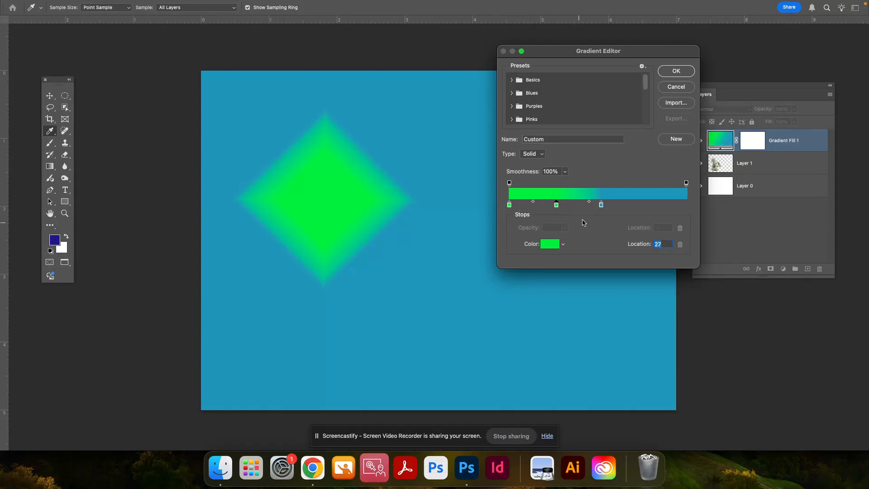
double_click(557, 206)
click(401, 185)
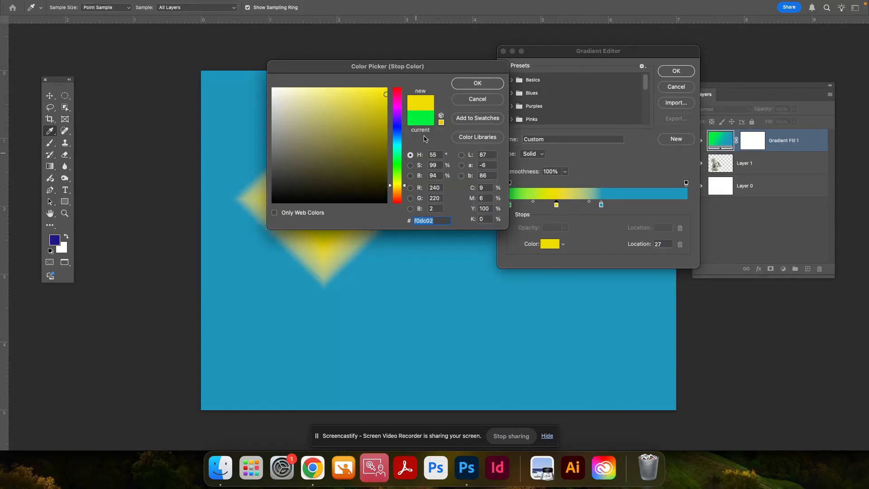
click(477, 83)
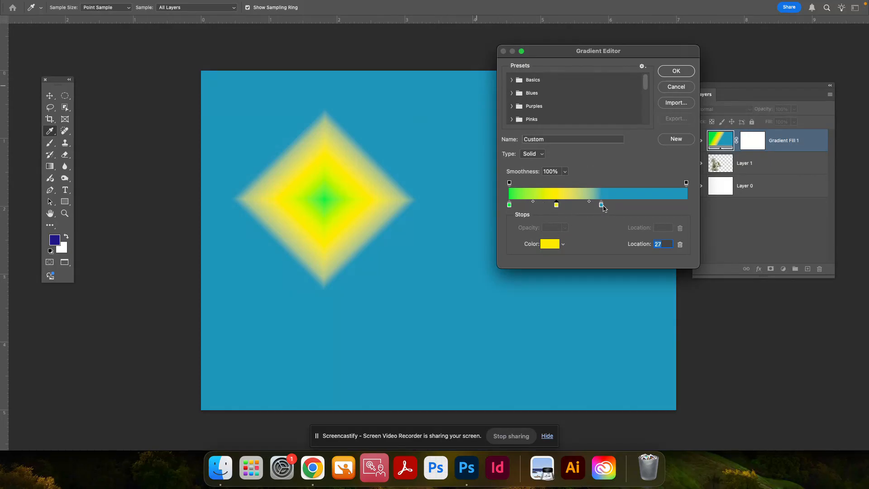
Move the blue stop to location 61%, delete it, and place the remaining blue stop at location 79%
mouse_move(602, 204)
mouse_down()
mouse_move(653, 206)
mouse_move(617, 204)
mouse_up()
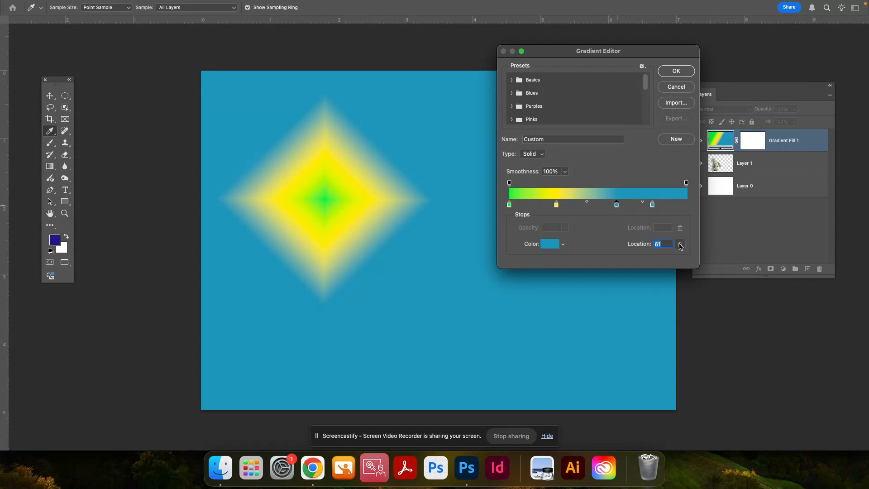
click(680, 244)
mouse_move(652, 204)
mouse_down()
mouse_move(672, 211)
mouse_move(650, 208)
mouse_up()
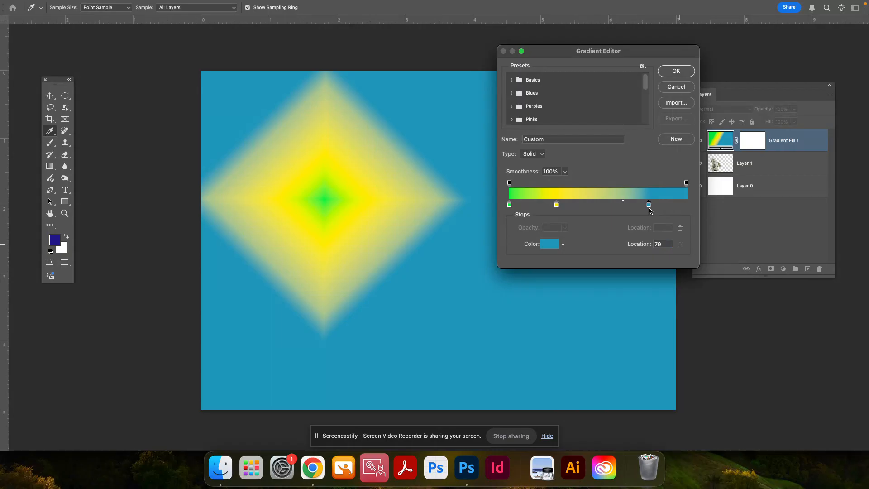
Recolour the blue stop to dark teal 134a5a
double_click(650, 208)
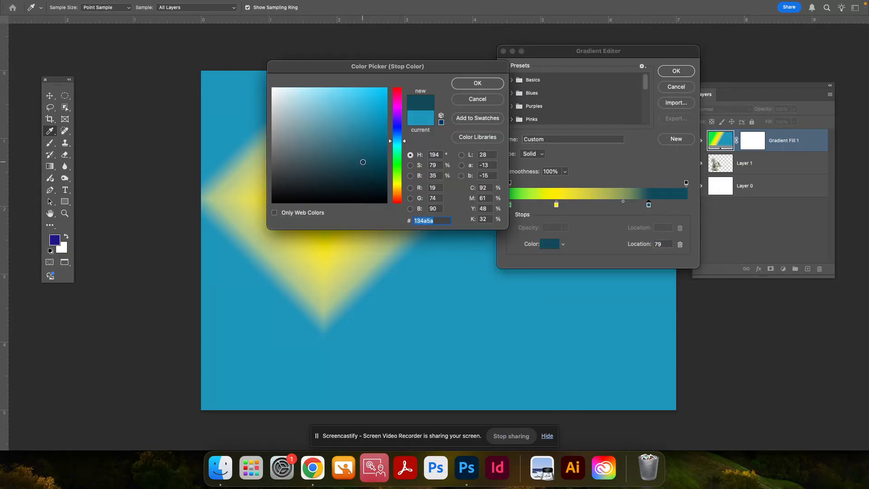
click(363, 162)
click(465, 85)
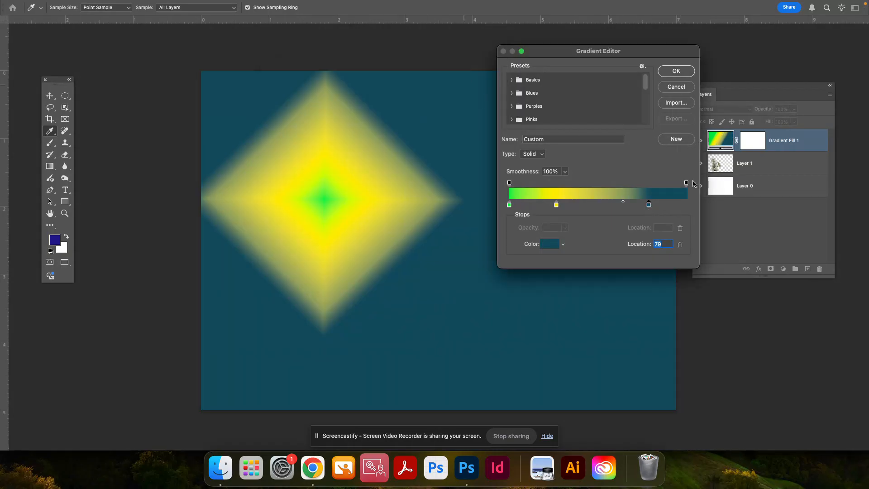
Try removing the dark teal stop from the gradient, undo the removal, and move the stop to location 72%
mouse_move(650, 207)
mouse_down()
mouse_move(603, 206)
mouse_move(645, 216)
mouse_up()
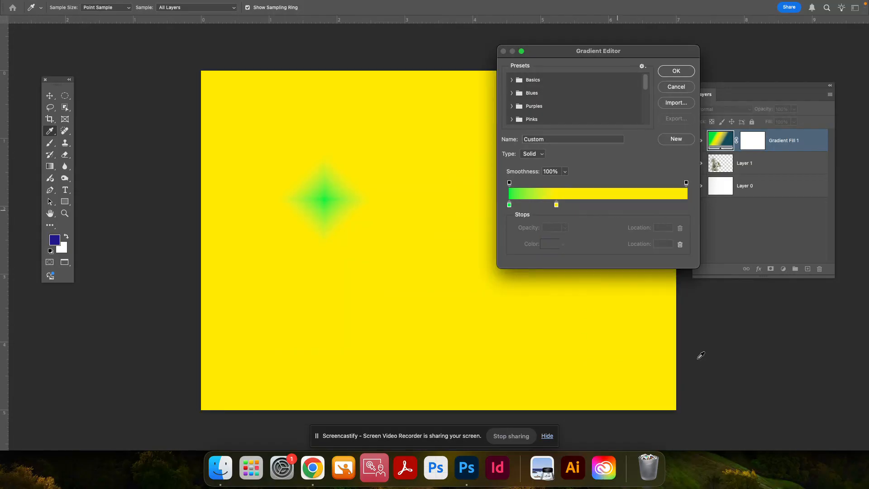
key(super+z)
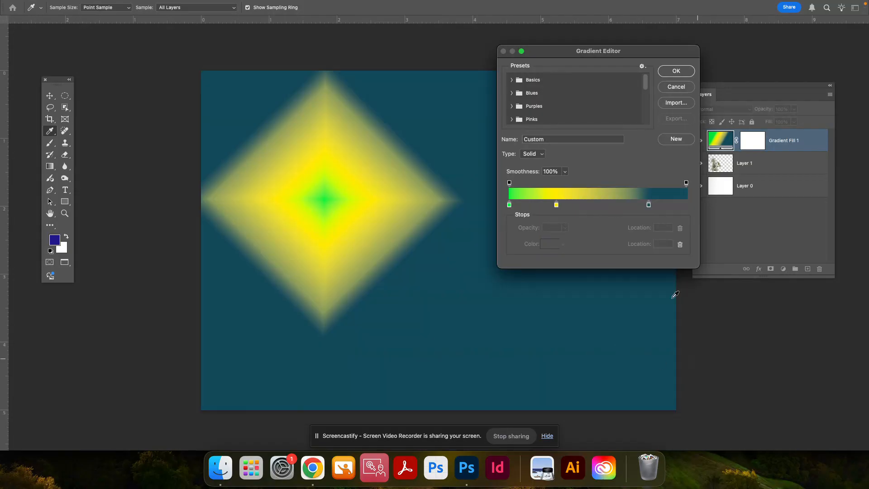
drag(649, 204, 636, 205)
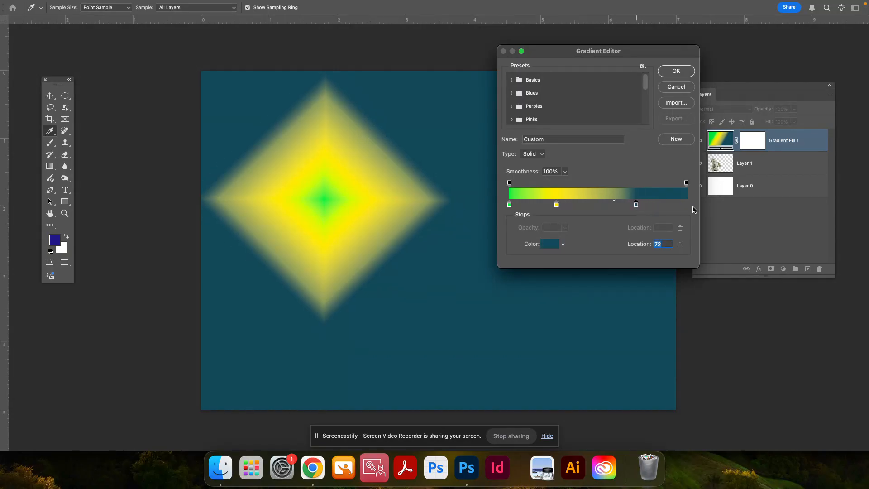
Add a colour stop at location 99% and colour it vivid purple a800ff
click(684, 204)
double_click(684, 204)
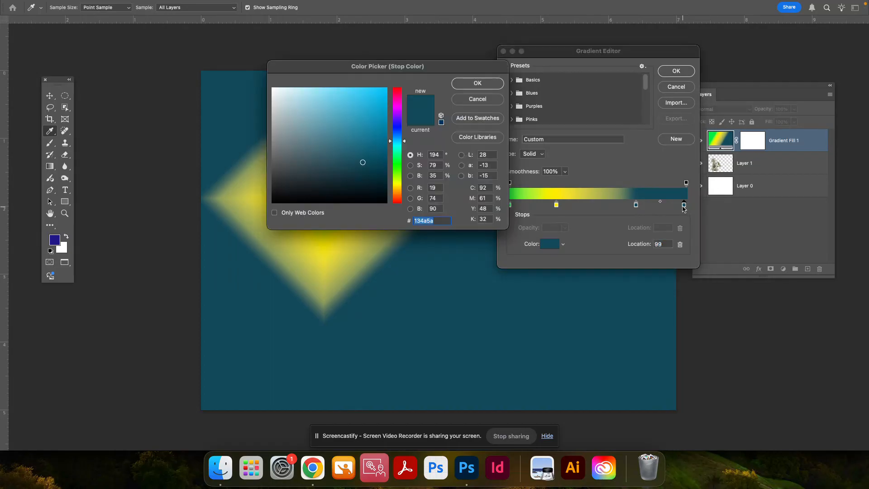
click(397, 115)
click(386, 89)
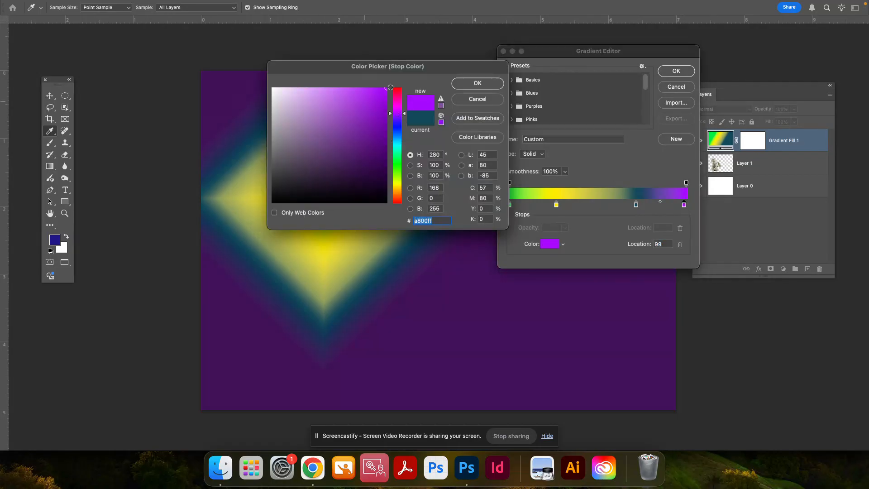
click(477, 84)
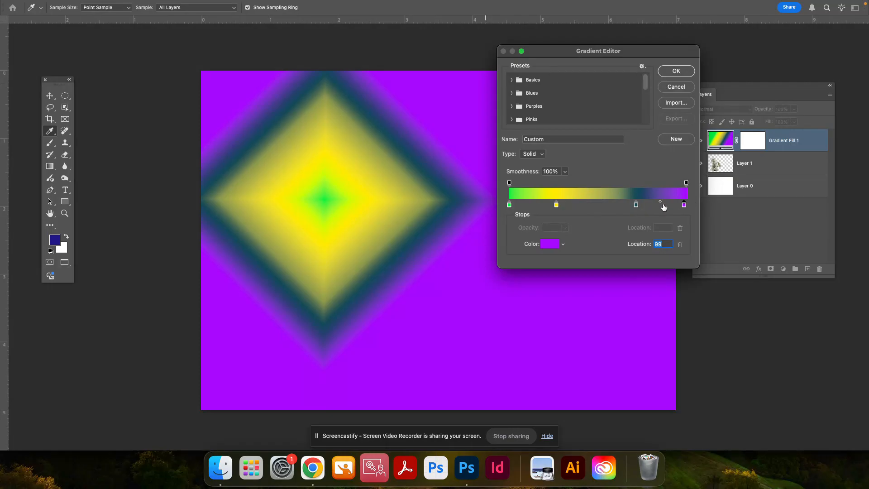
Move the dark teal stop to location 59% and set its midpoints to 71% toward purple and 56% between yellow and teal
click(636, 206)
drag(636, 206, 664, 202)
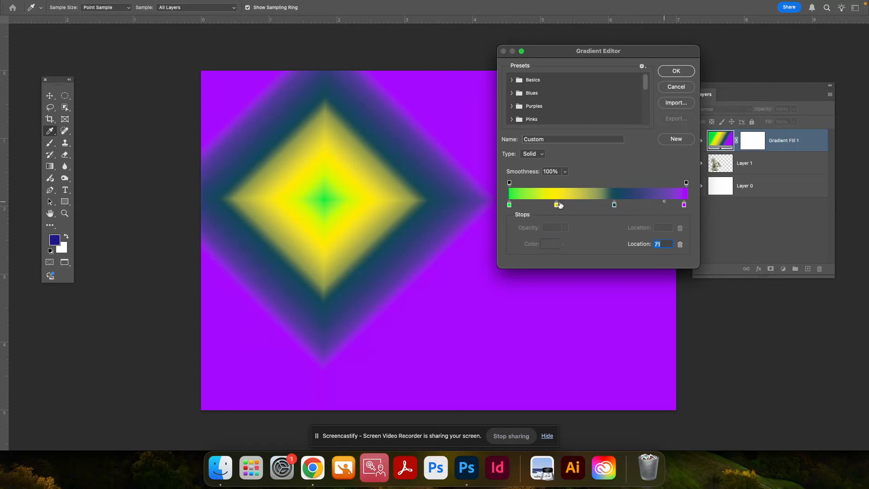
click(556, 204)
drag(599, 203, 590, 203)
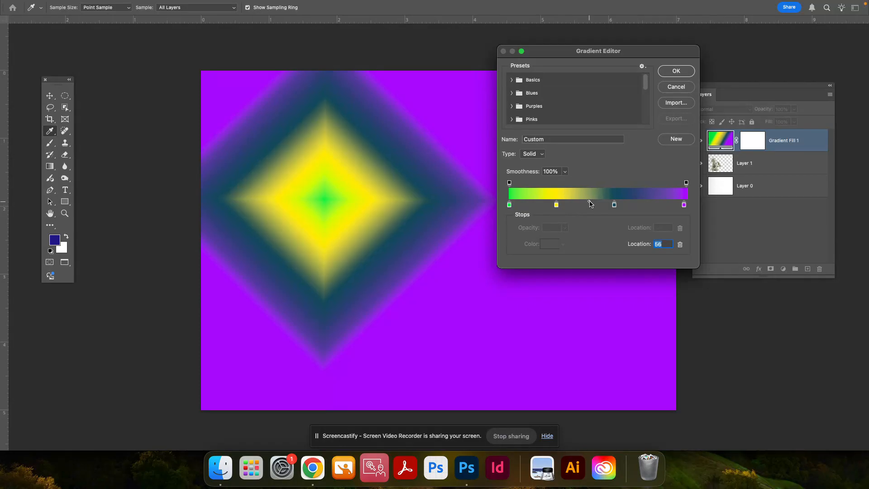
Fine-tune the midpoints on both sides of the dark teal stop, move the purple stop to location 100% and accept the gradient
click(510, 205)
click(536, 202)
click(556, 205)
drag(590, 202, 596, 202)
click(614, 205)
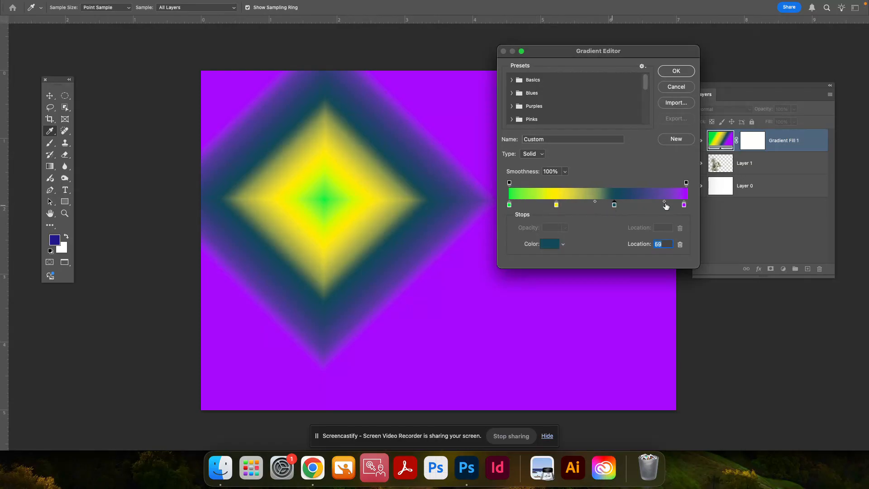
mouse_move(664, 202)
mouse_down()
mouse_move(674, 204)
mouse_move(646, 204)
mouse_move(655, 204)
mouse_up()
click(684, 206)
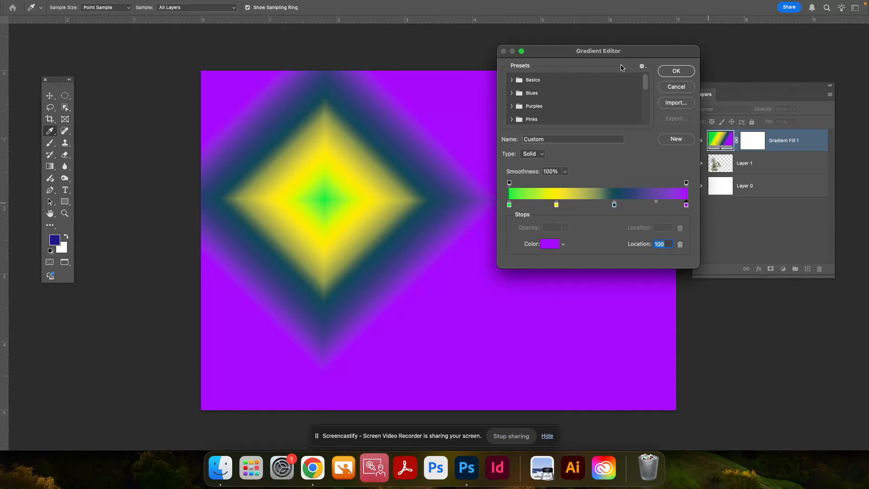
click(676, 71)
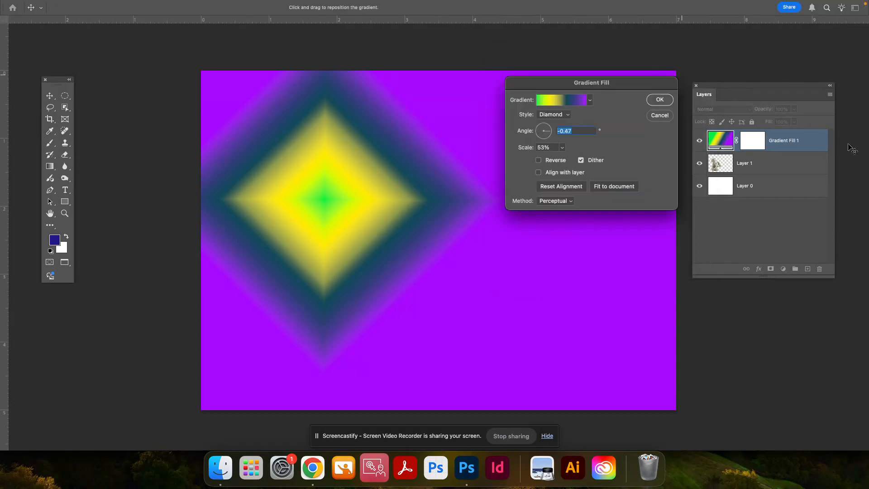
Change the gradient fill's style to Linear, set its angle to 2.85° and apply the settings
click(567, 116)
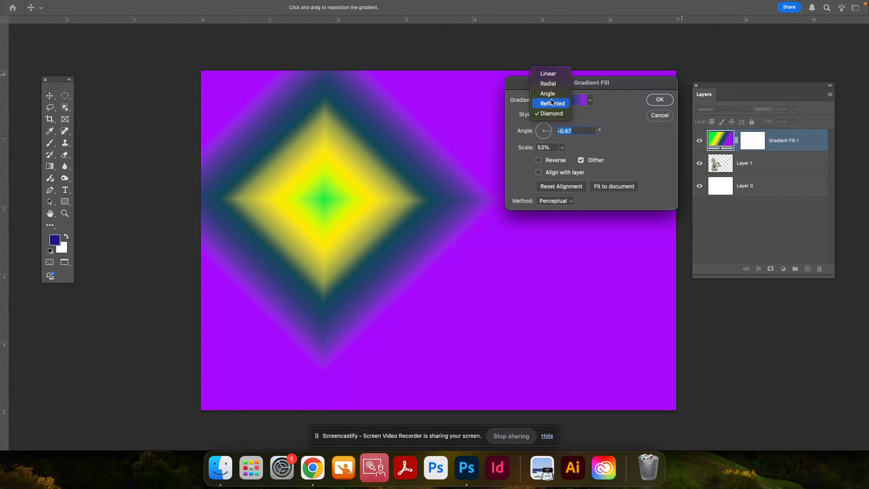
click(552, 75)
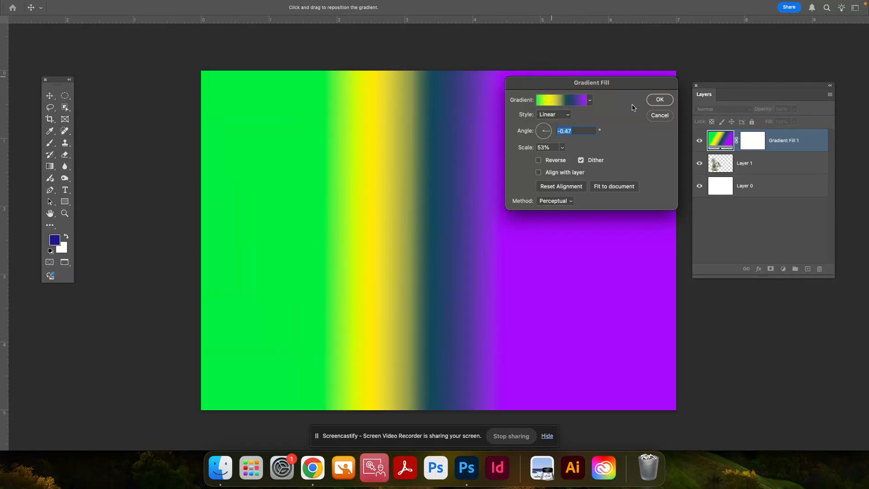
drag(546, 139, 553, 129)
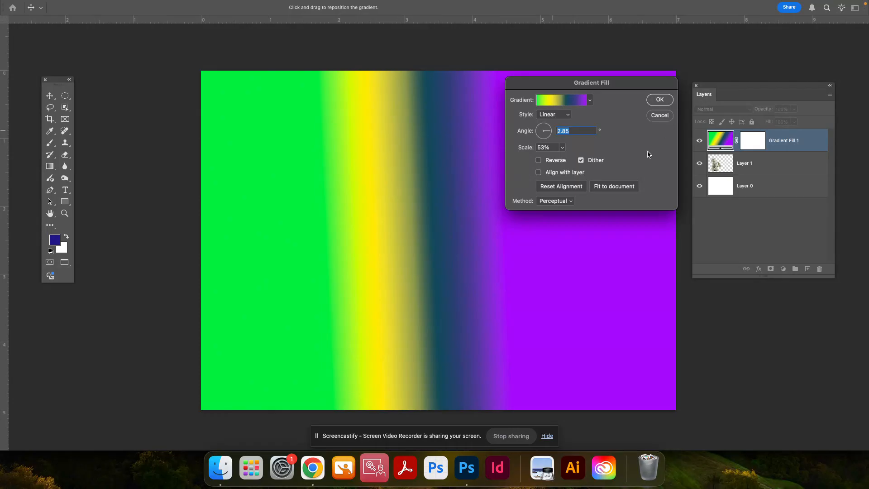
click(659, 100)
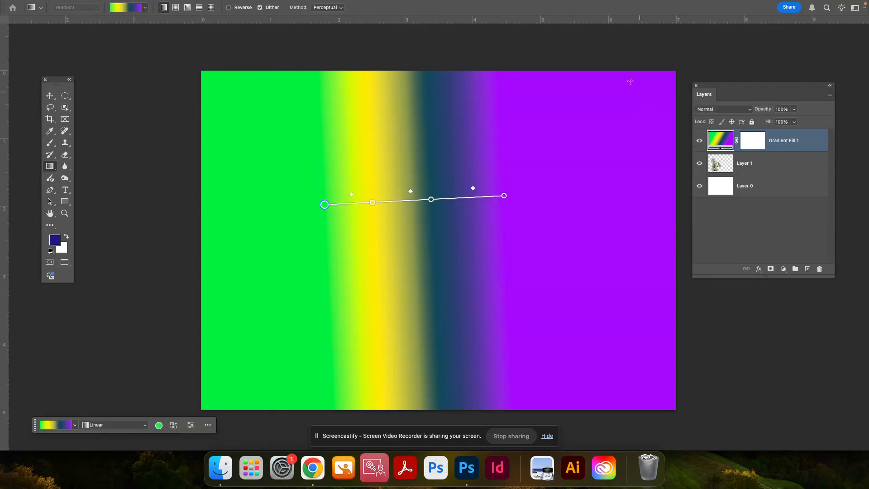
Stretch the linear gradient diagonally from beyond the canvas's lower left, and shift the teal stop and yellow-teal midpoint toward yellow
drag(326, 207, 113, 382)
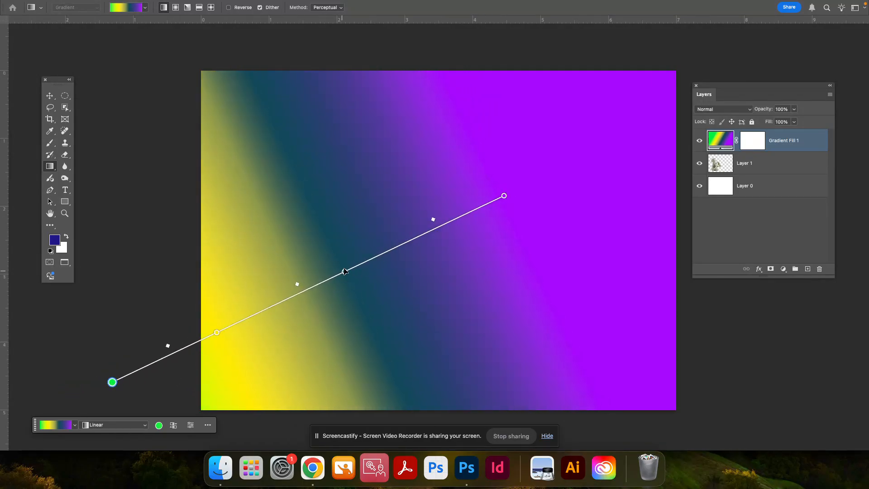
drag(344, 272, 403, 243)
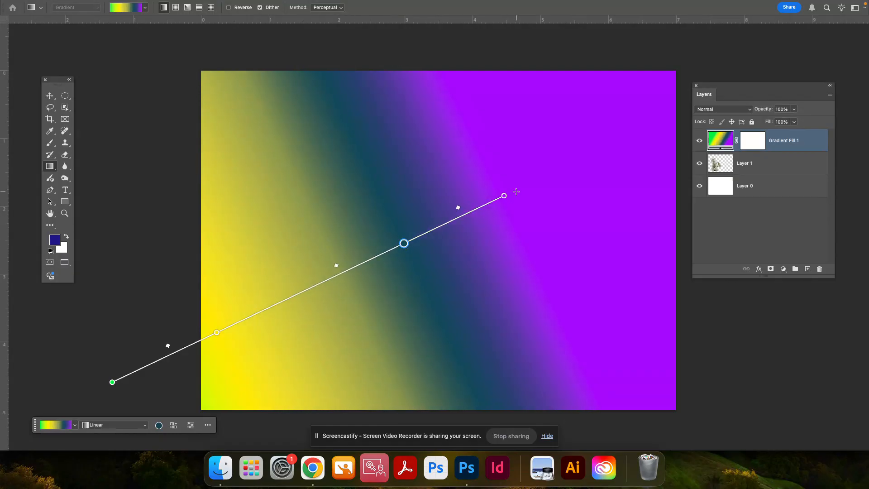
drag(504, 197, 539, 178)
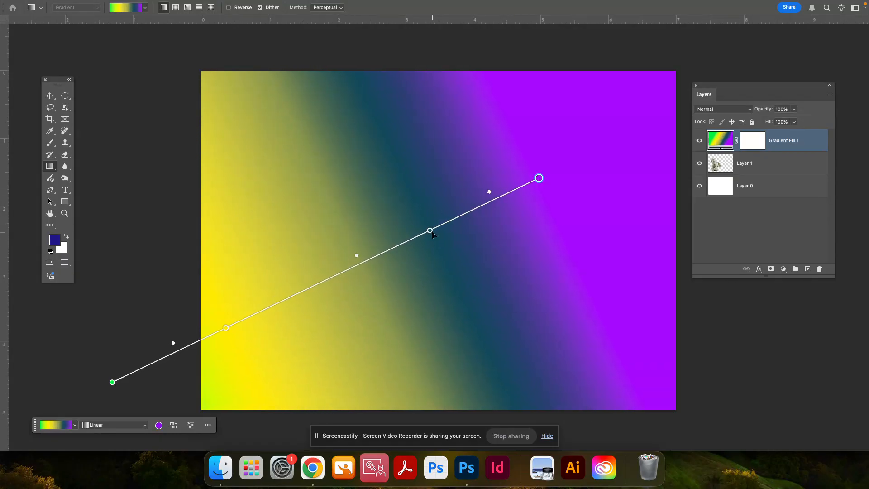
drag(431, 231, 385, 251)
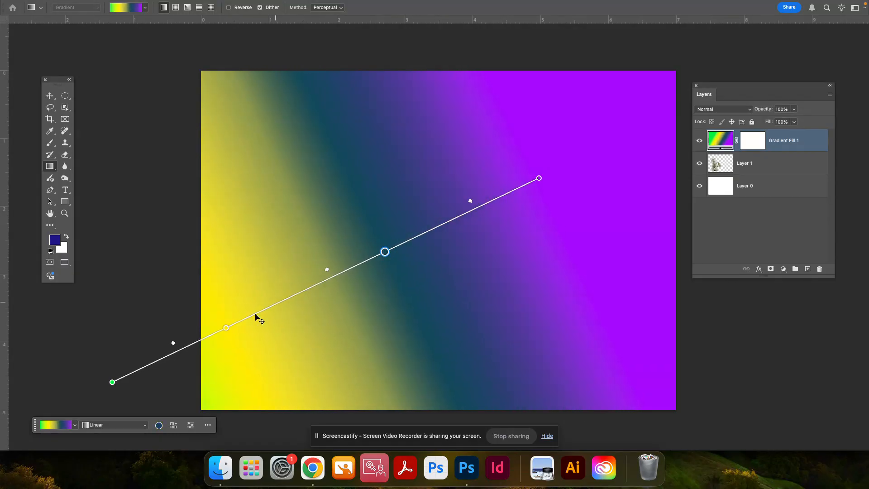
drag(327, 270, 287, 288)
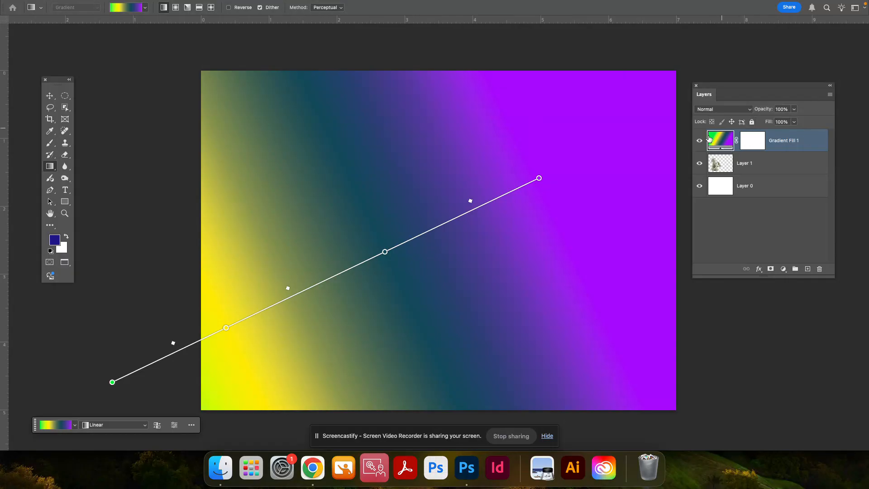
Examine the fill layer's gradient settings and colour stops in the Gradient Editor, and cancel both dialogs
double_click(720, 146)
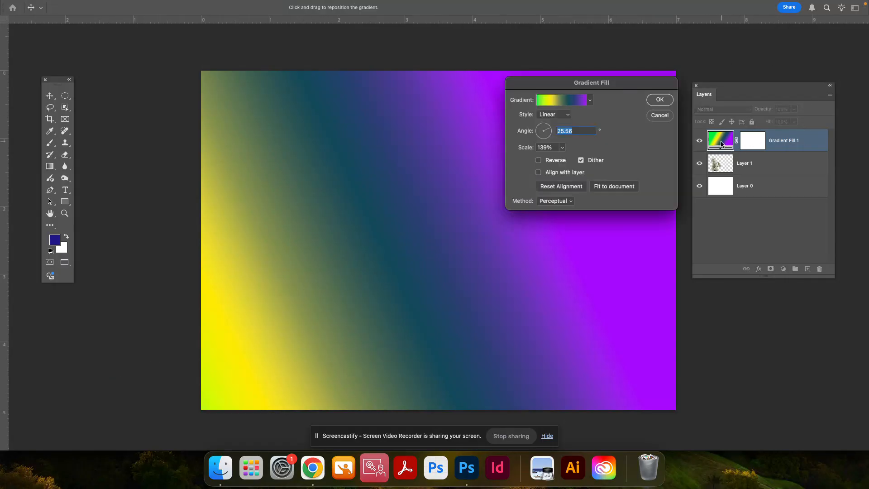
click(556, 101)
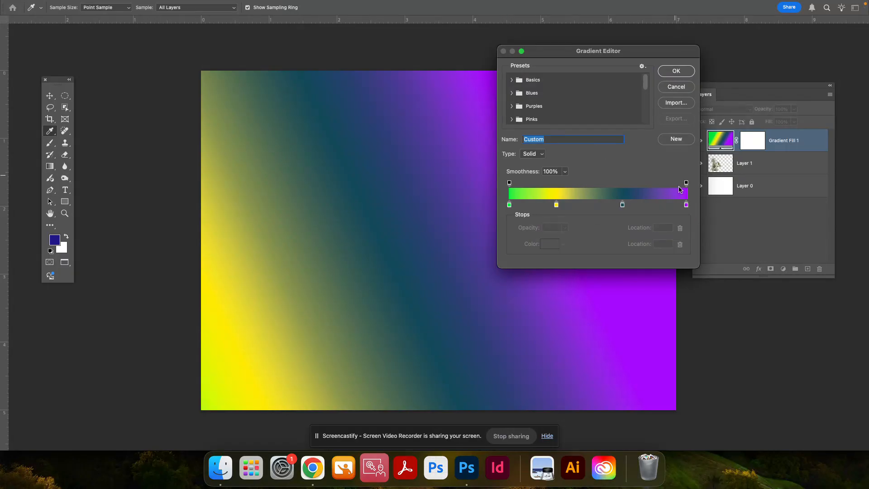
click(675, 87)
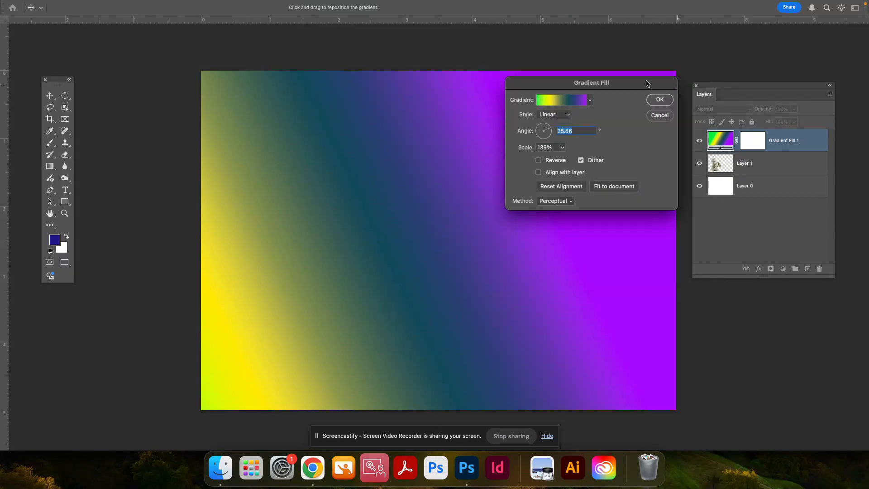
click(660, 115)
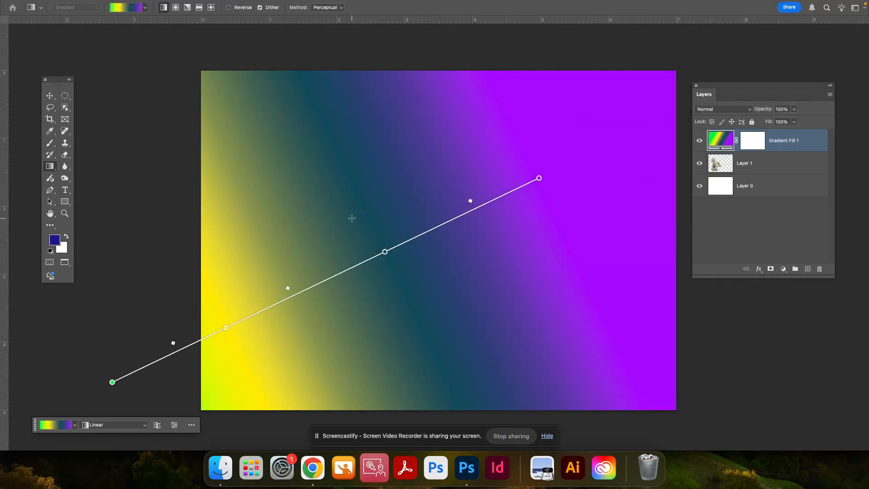